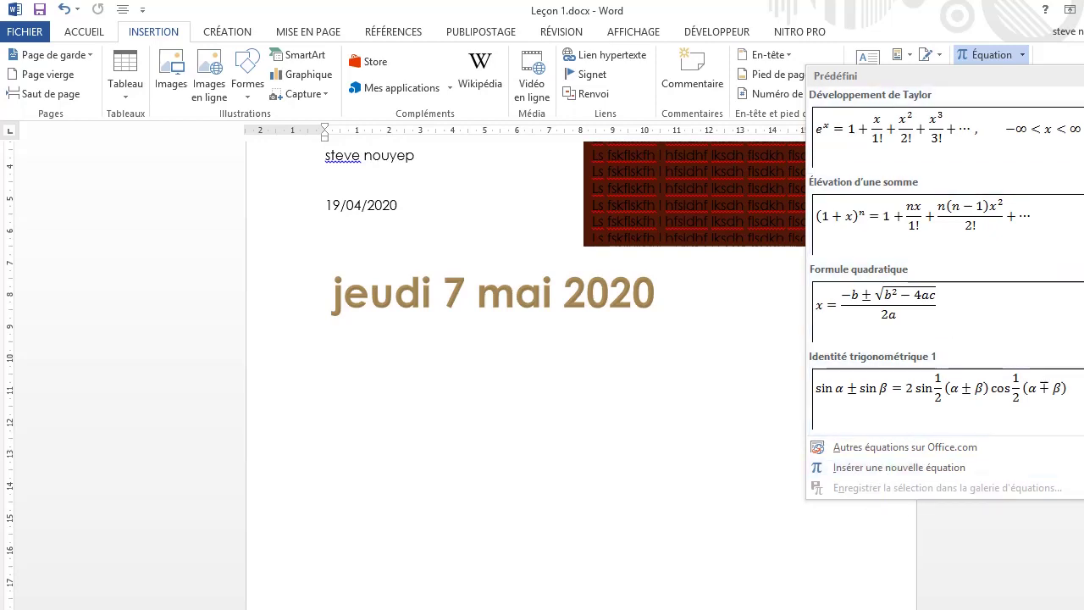
- Look through the predefined equations and insert a new blank equation
scroll(945, 254, "down", 5)
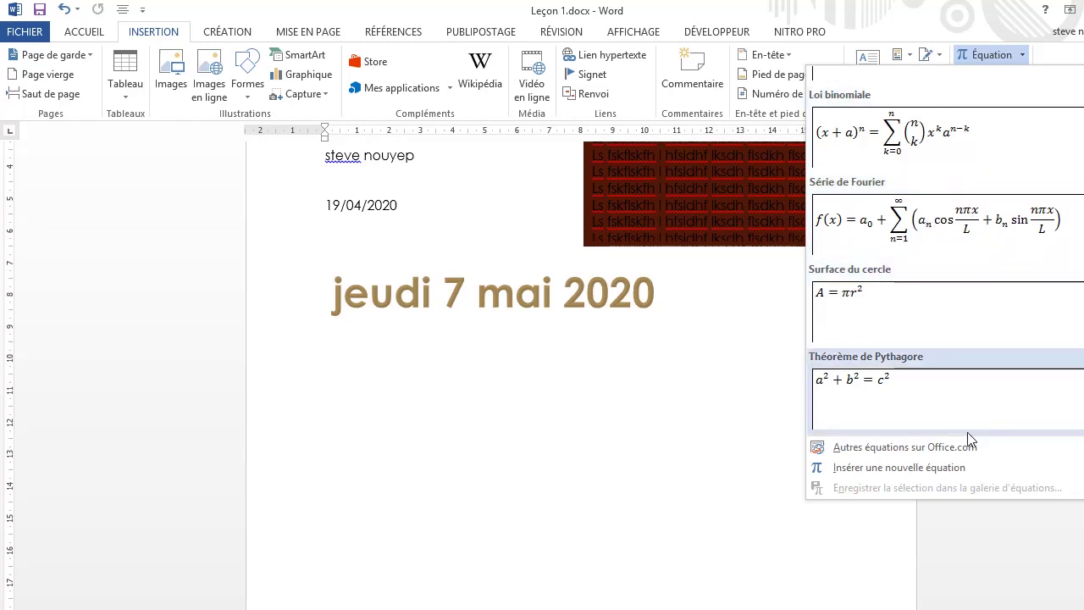
left_click(889, 468)
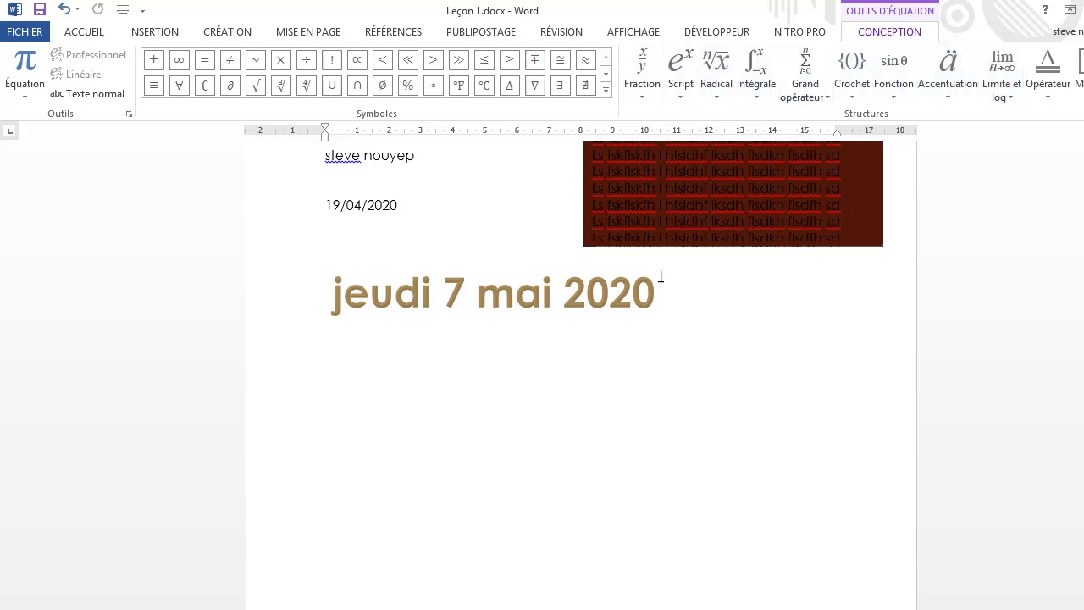
left_click(403, 394)
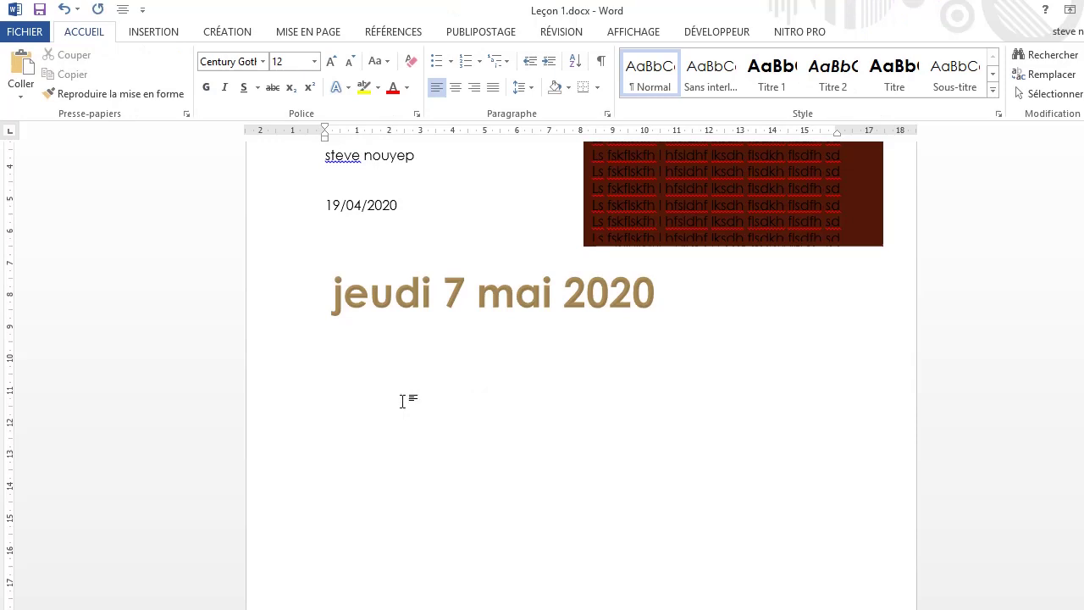
- Add several blank lines between the 19/04/2020 line and the large "jeudi 7 mai 2020" text
key("Return")
key("Return")
key("Return")
key("Return")
key("Return")
key("Return")
key("Return")
key("Return")
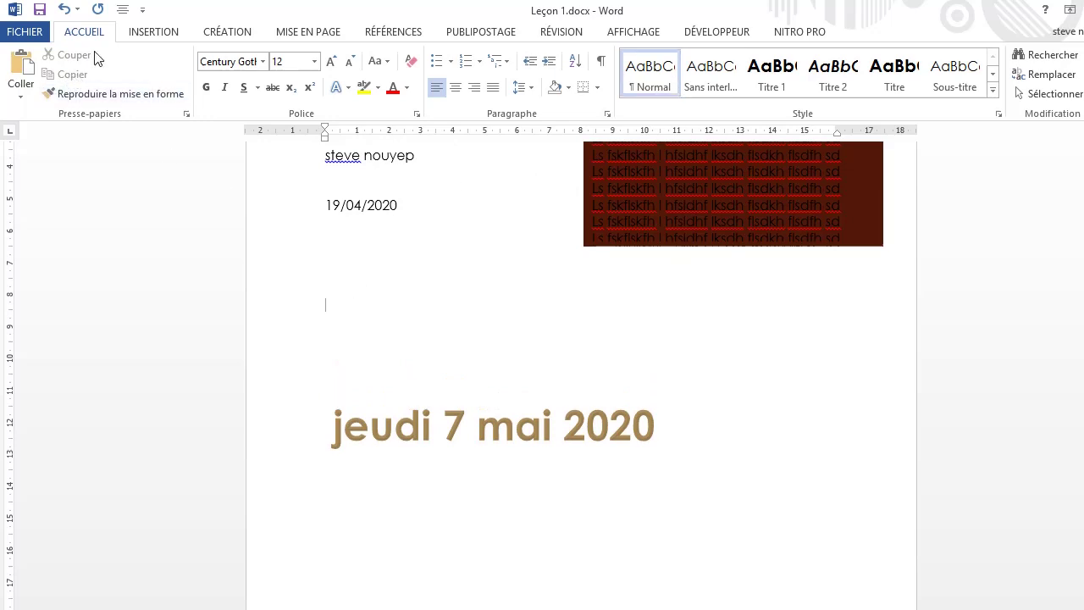
- Insert a new blank equation on the empty line above the "jeudi 7 mai 2020" text
left_click(151, 34)
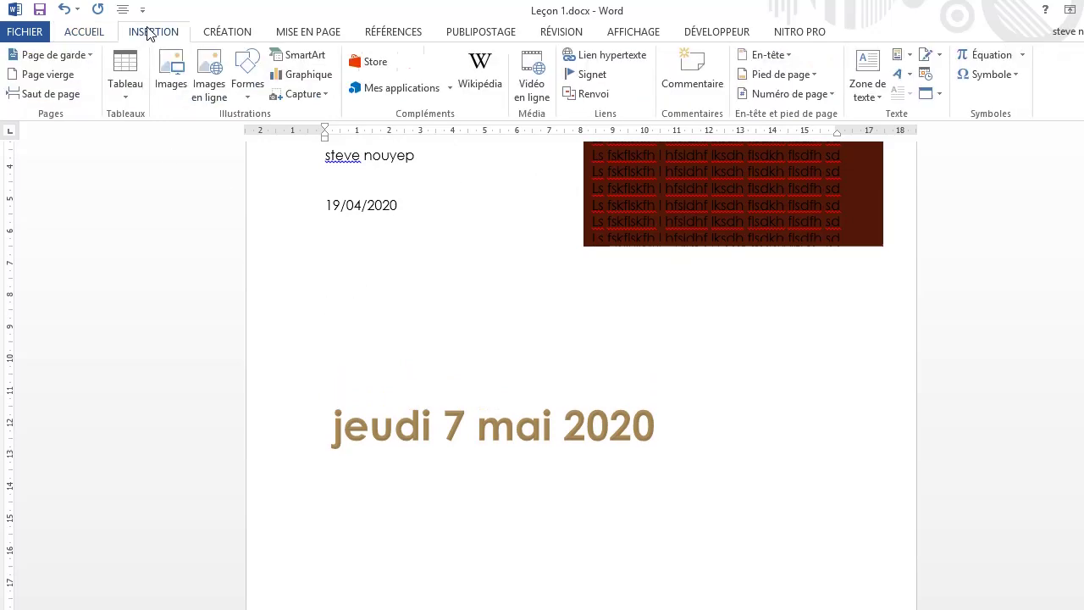
left_click(1015, 59)
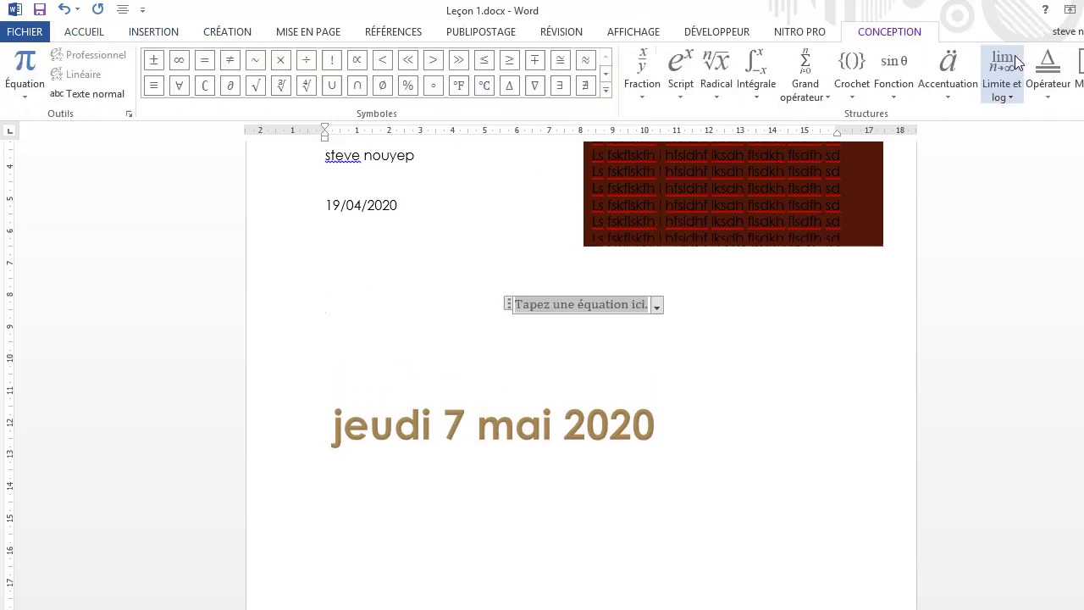
left_click(656, 307)
left_click(648, 310)
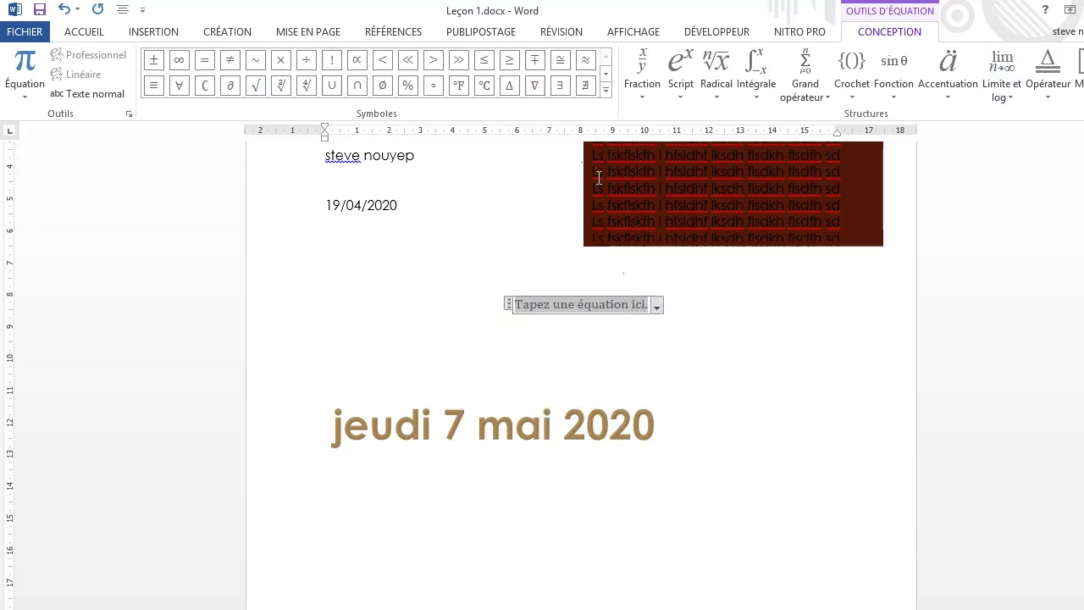
- Put a stacked fraction in the new equation with 3 as numerator and 4 as denominator
left_click(641, 94)
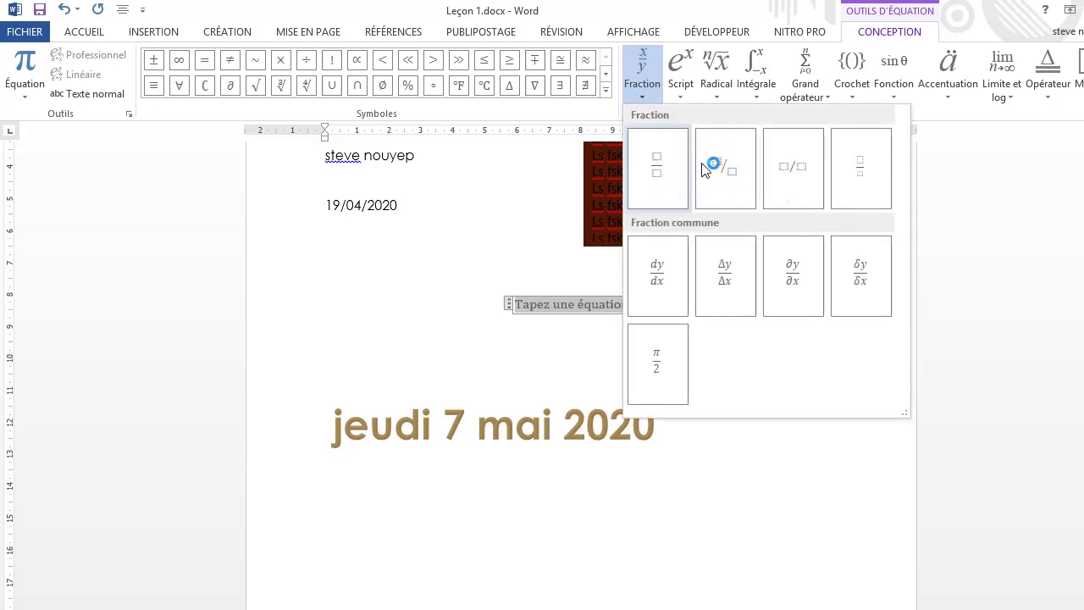
left_click(660, 174)
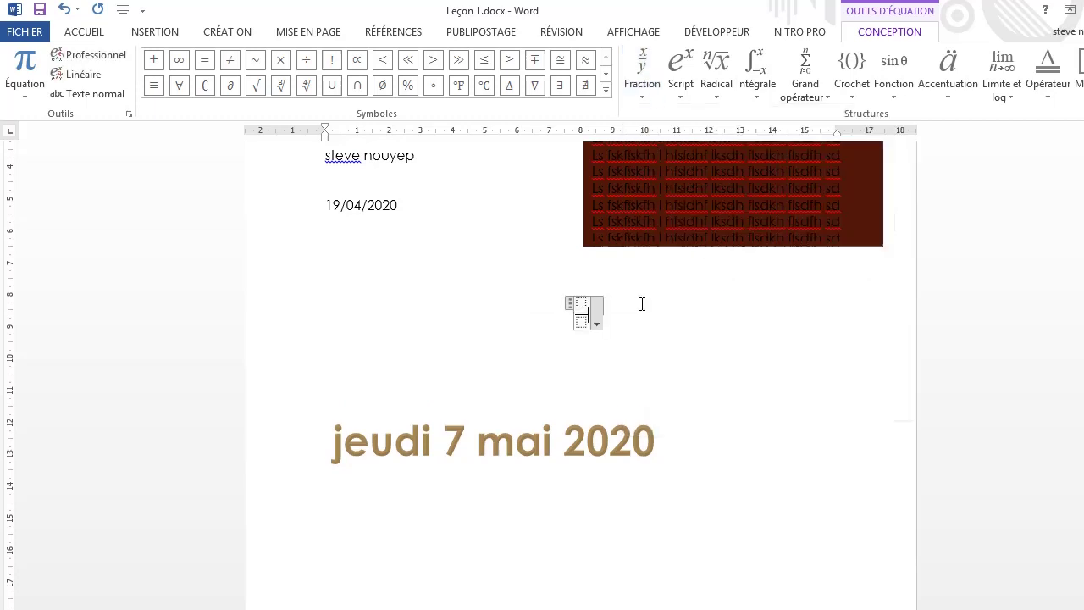
left_click(584, 301)
type("3")
left_click(581, 319)
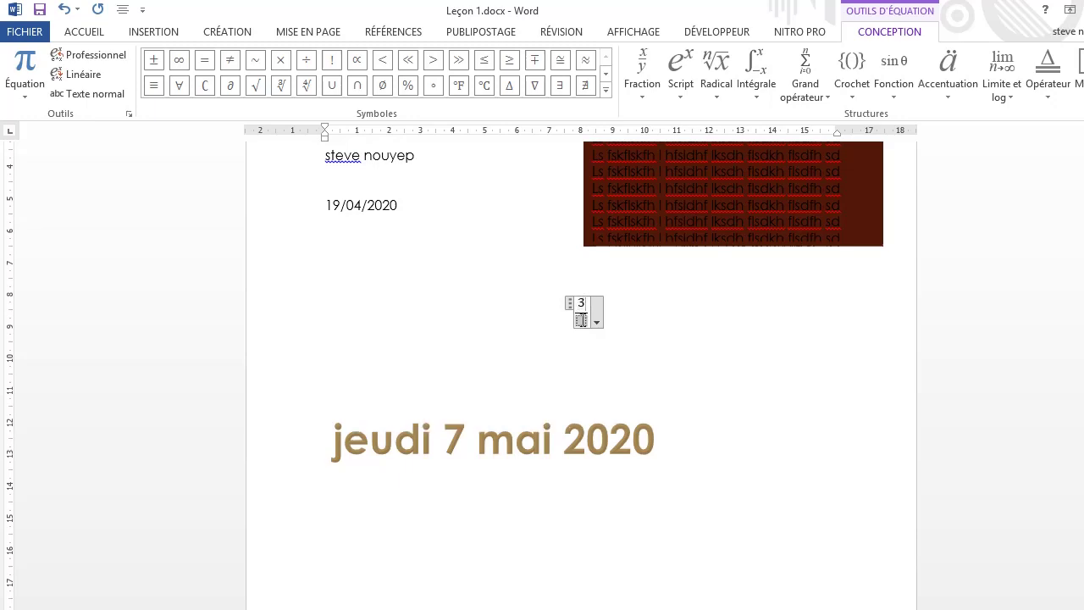
type("4")
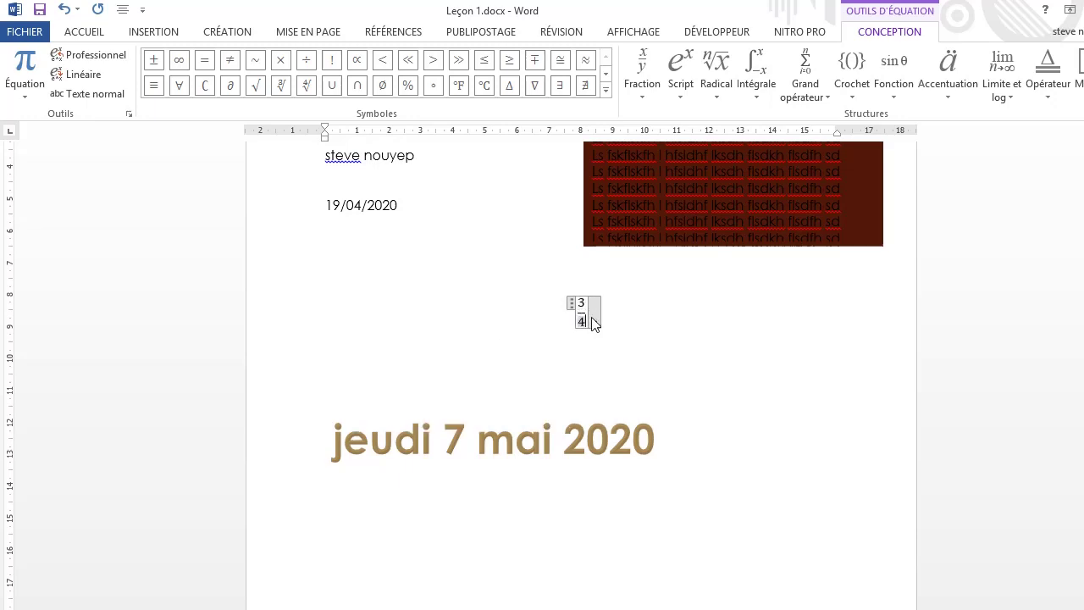
- Examine the available fraction structures and the display options of the 3/4 equation, leaving the equation as it is
right_click(595, 324)
left_click(586, 313)
left_click(642, 93)
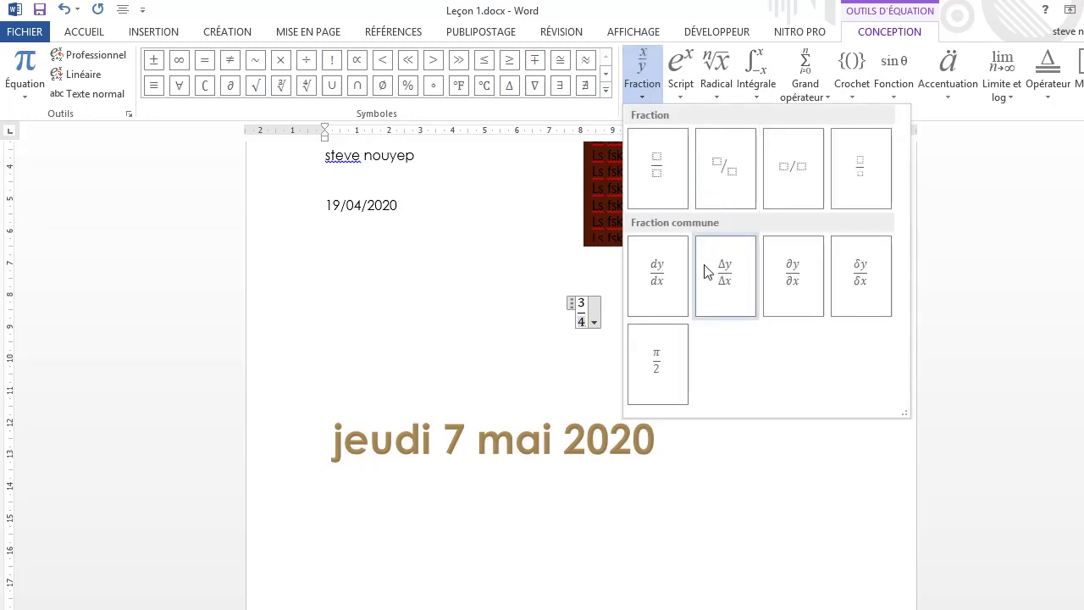
left_click(588, 317)
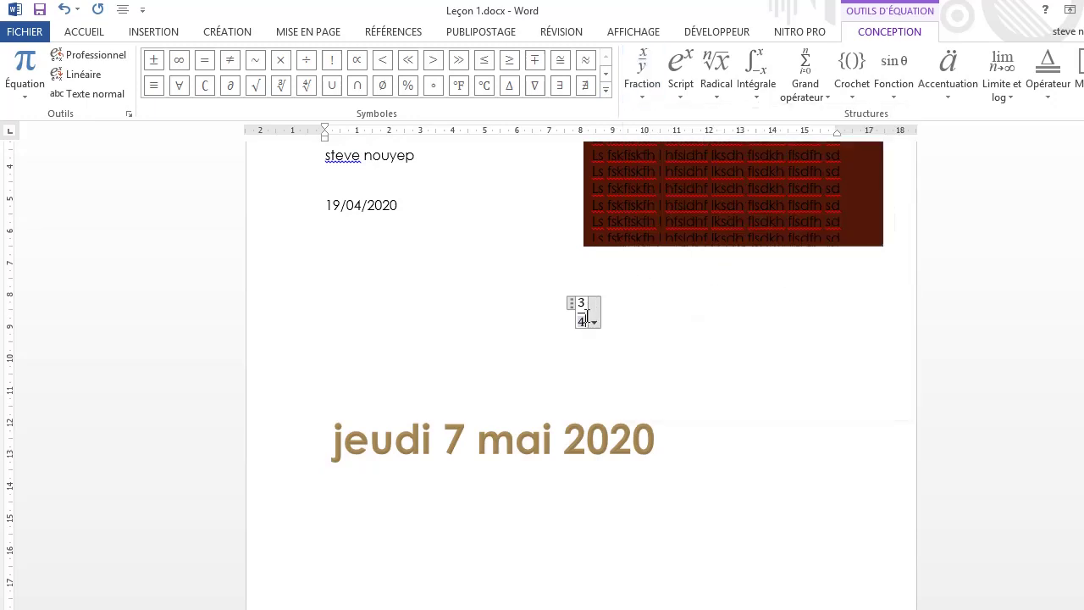
left_click(595, 321)
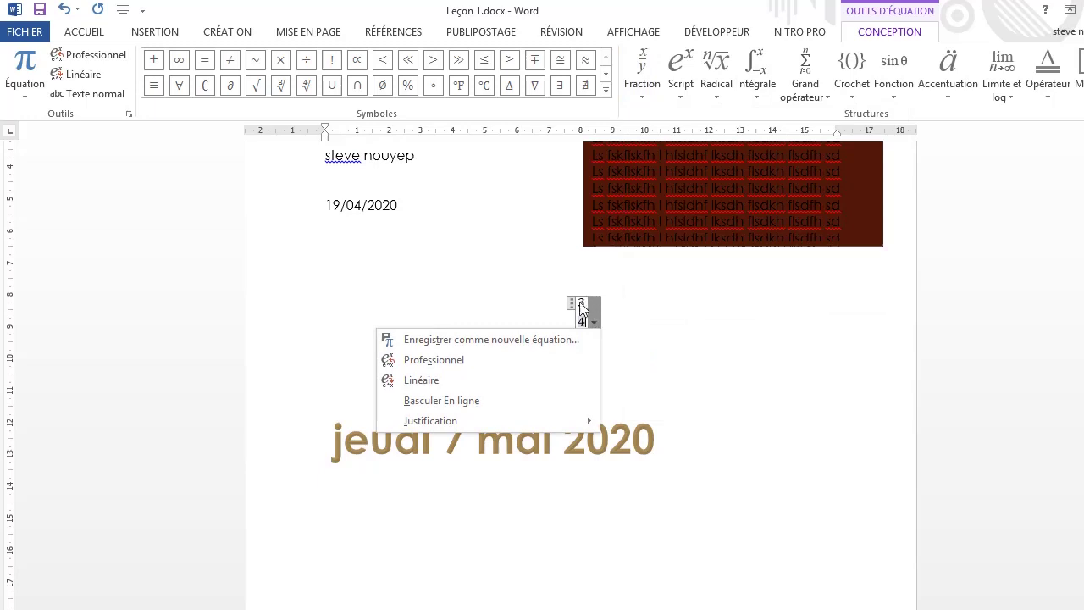
left_click(572, 307)
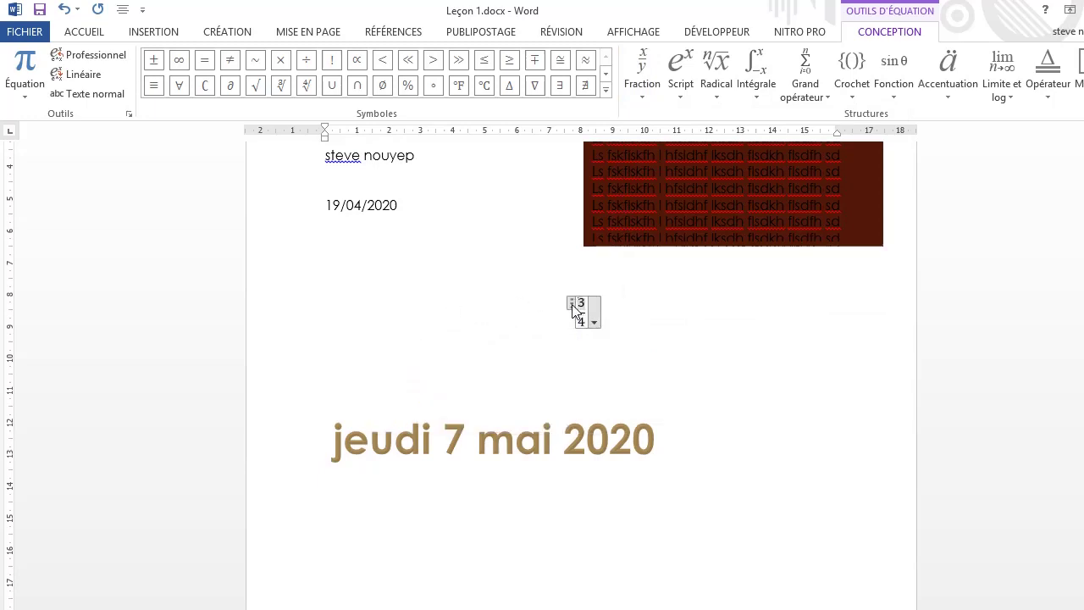
left_click(551, 340)
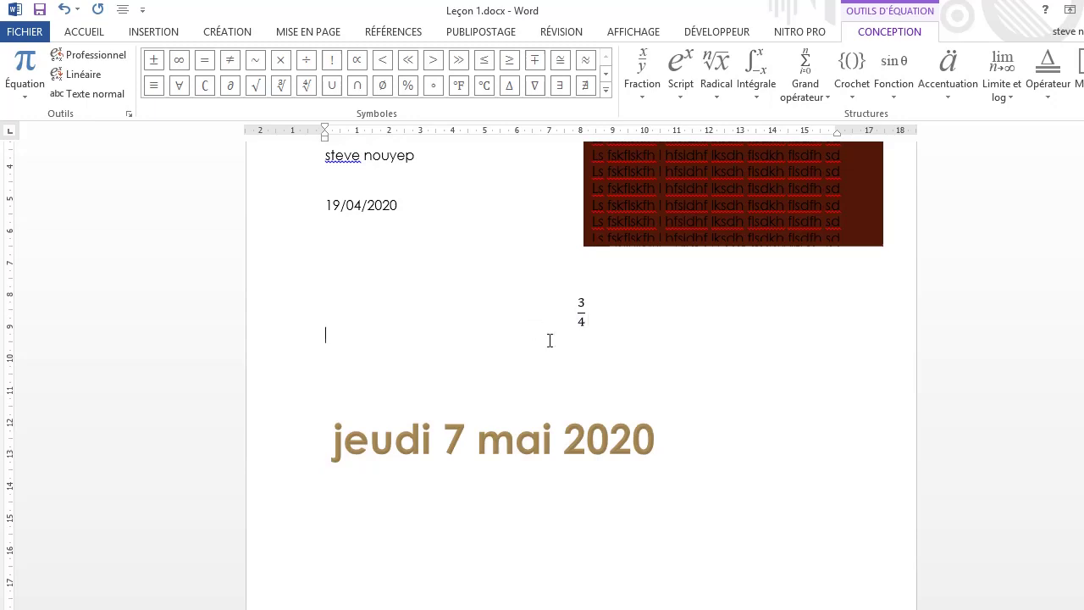
left_click(589, 315)
left_click(612, 295)
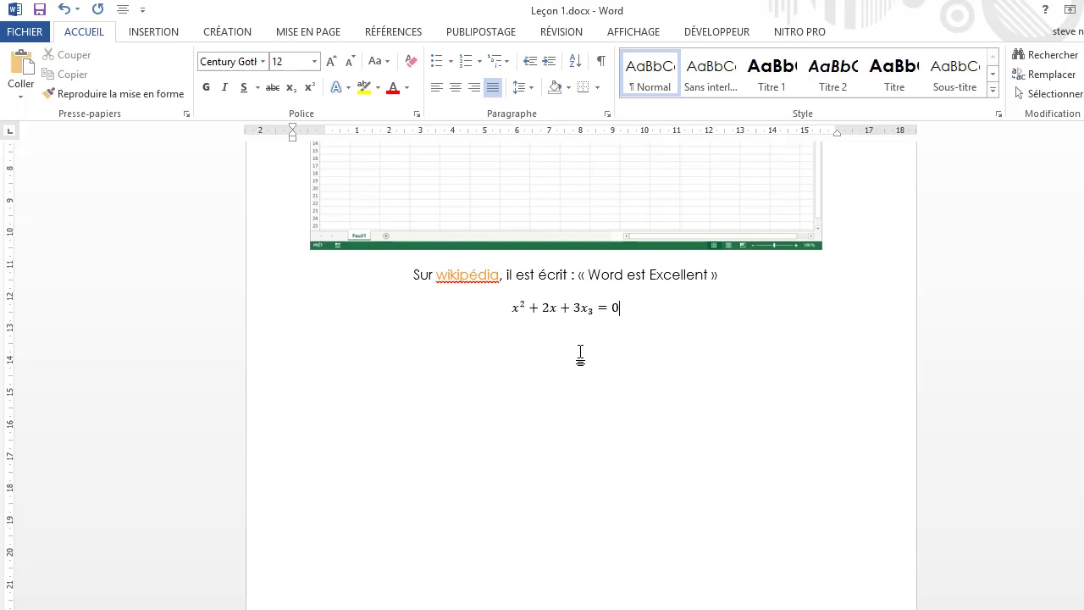
- Examine the equation tools and predefined formulas from within the x² + 2x + 3x₃ = 0 equation
left_click(151, 34)
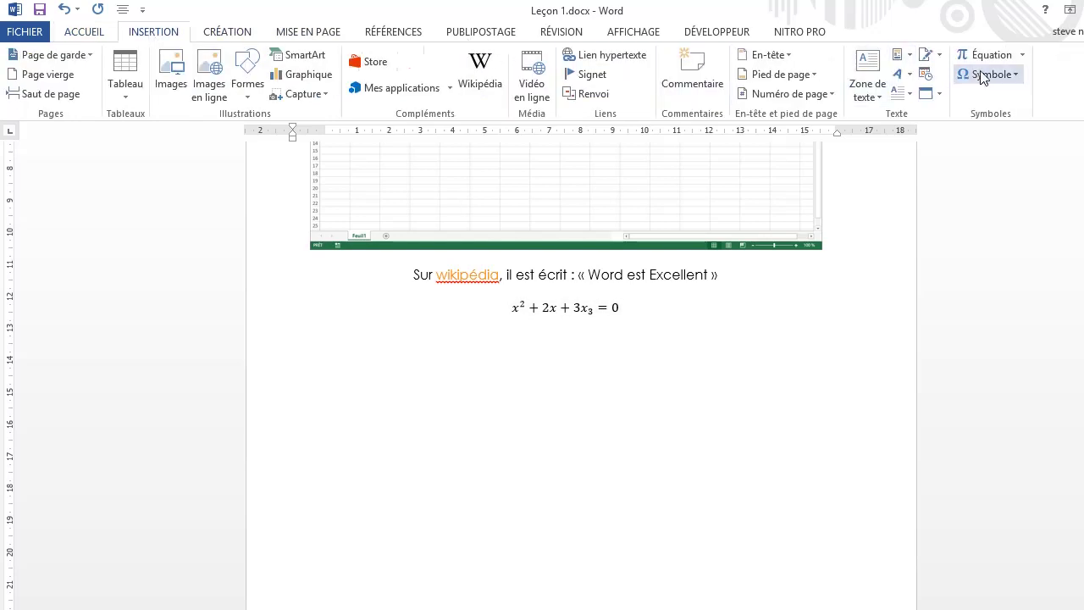
left_click(1017, 59)
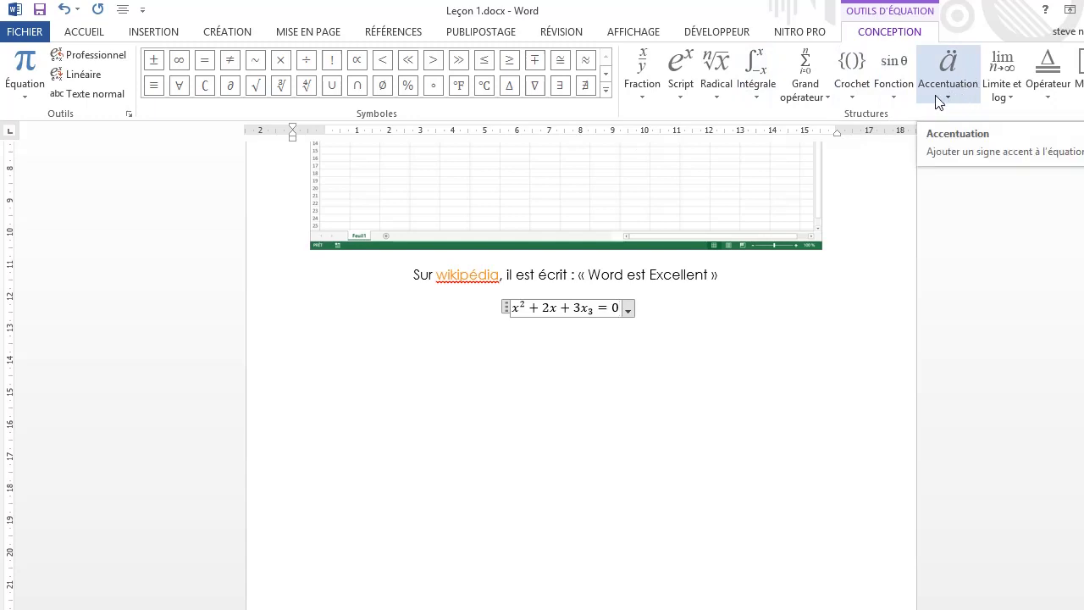
left_click(31, 101)
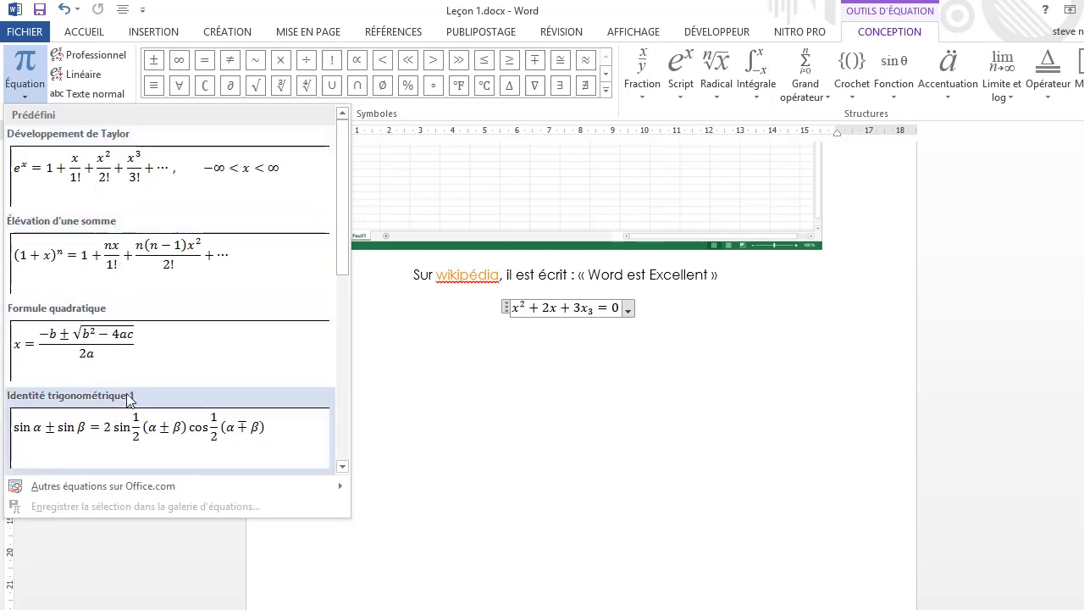
left_click(494, 449)
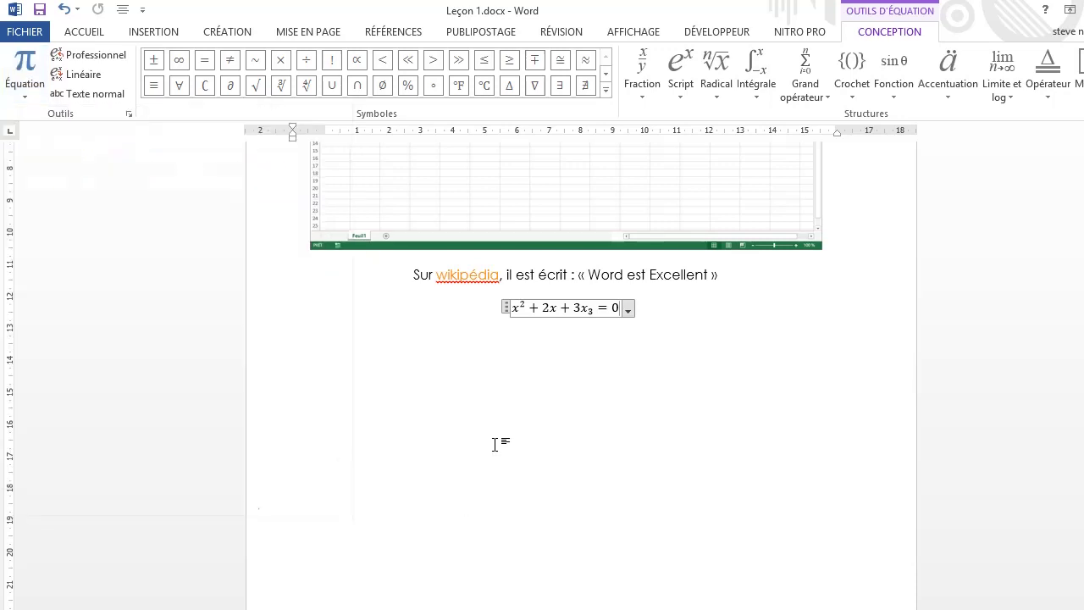
- Add two blank lines between the Wikipédia sentence and the x² + 2x + 3x₃ = 0 equation
left_click(689, 369)
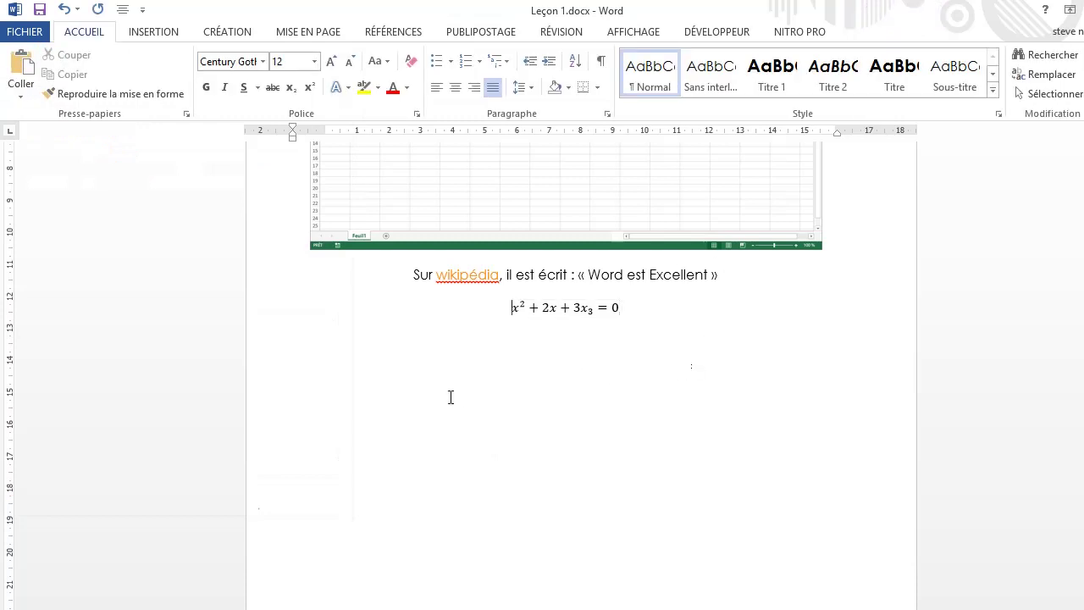
key("Return")
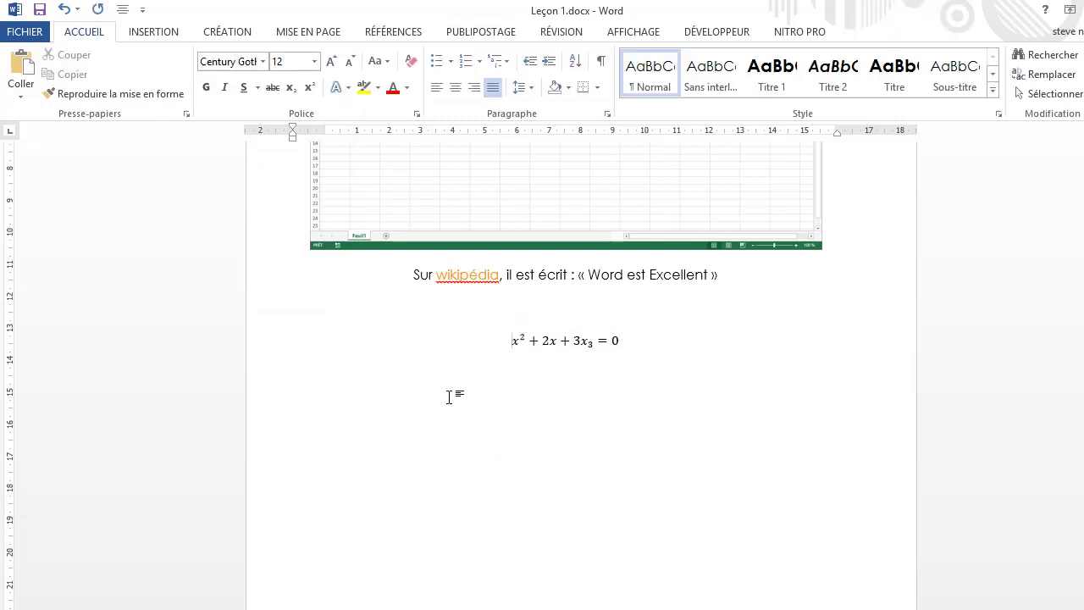
left_click(474, 324)
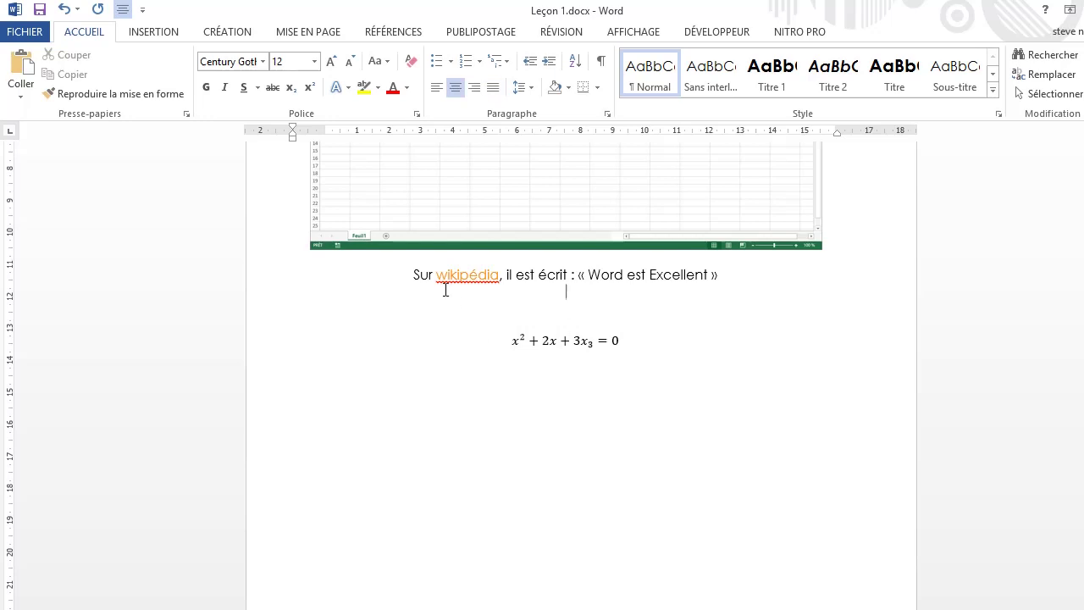
key("Return")
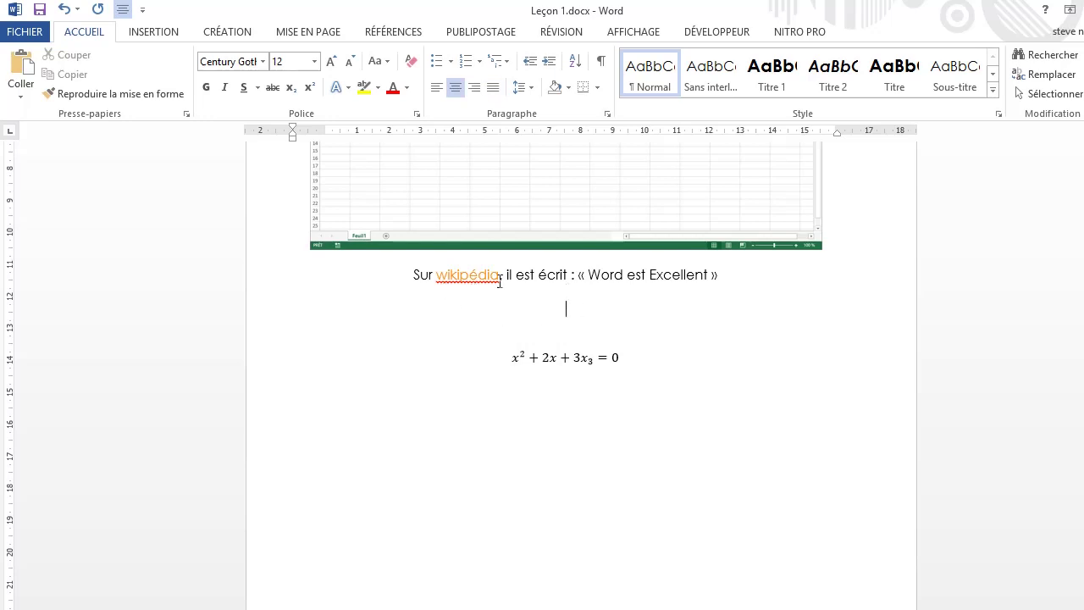
- Insert a new equation on the blank line under the Wikipédia sentence and begin it with "f(x) ="
left_click(151, 32)
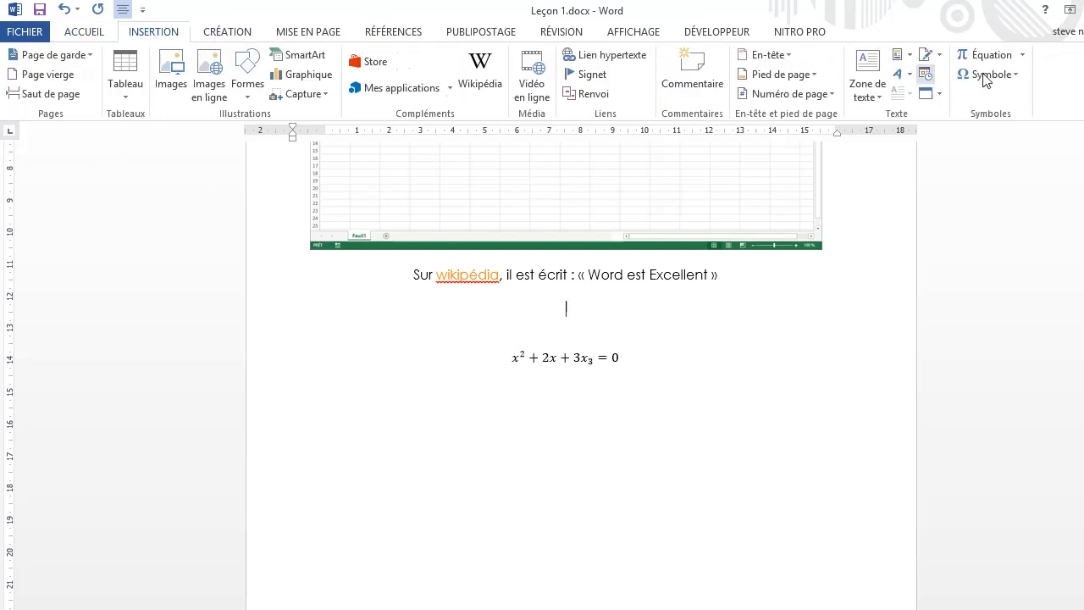
left_click(1022, 56)
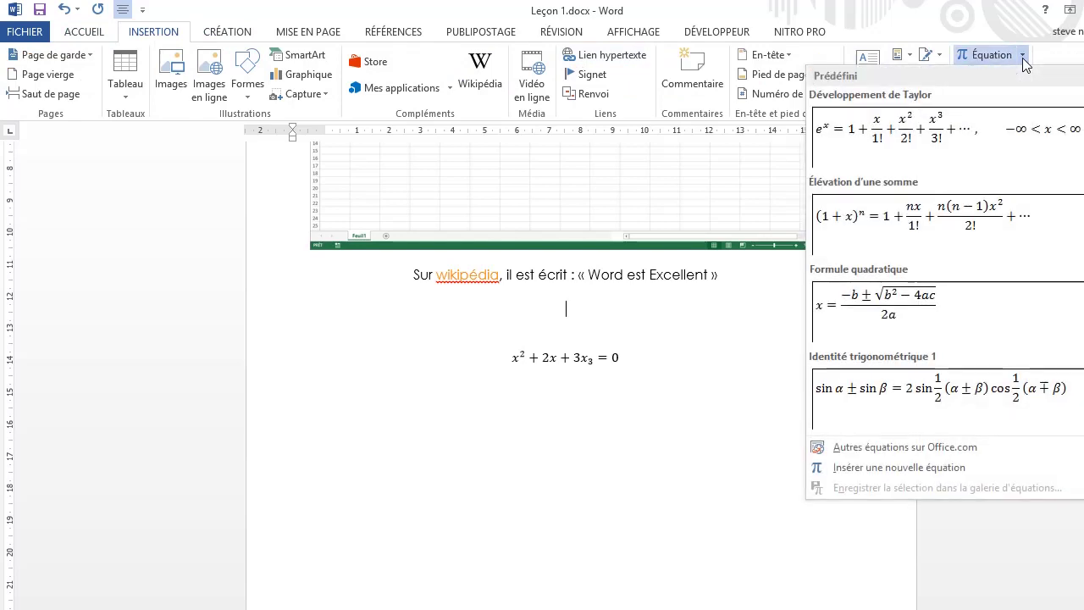
left_click(881, 468)
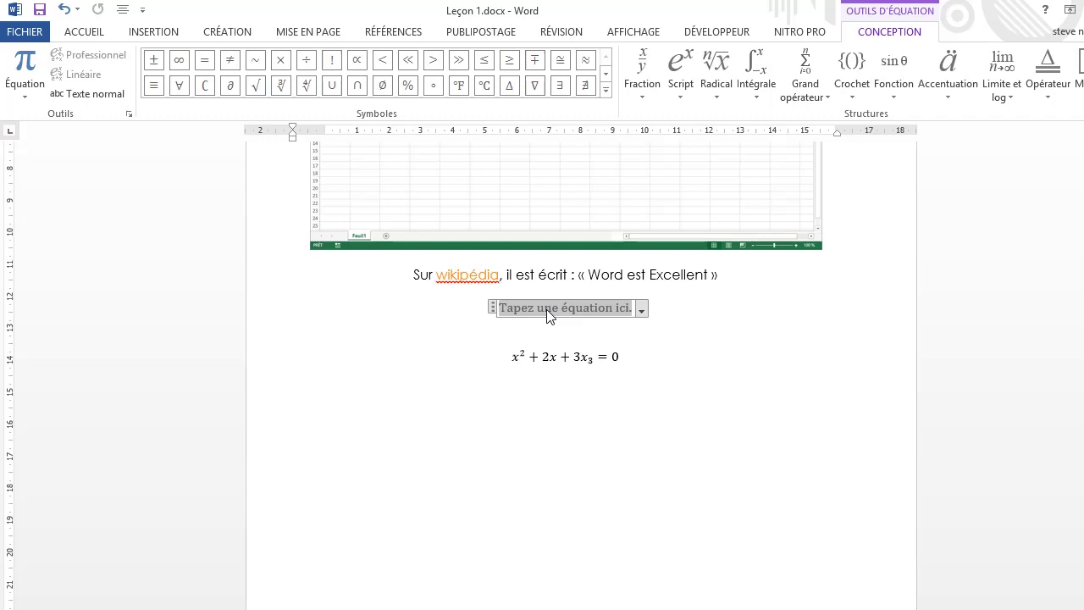
type("f(")
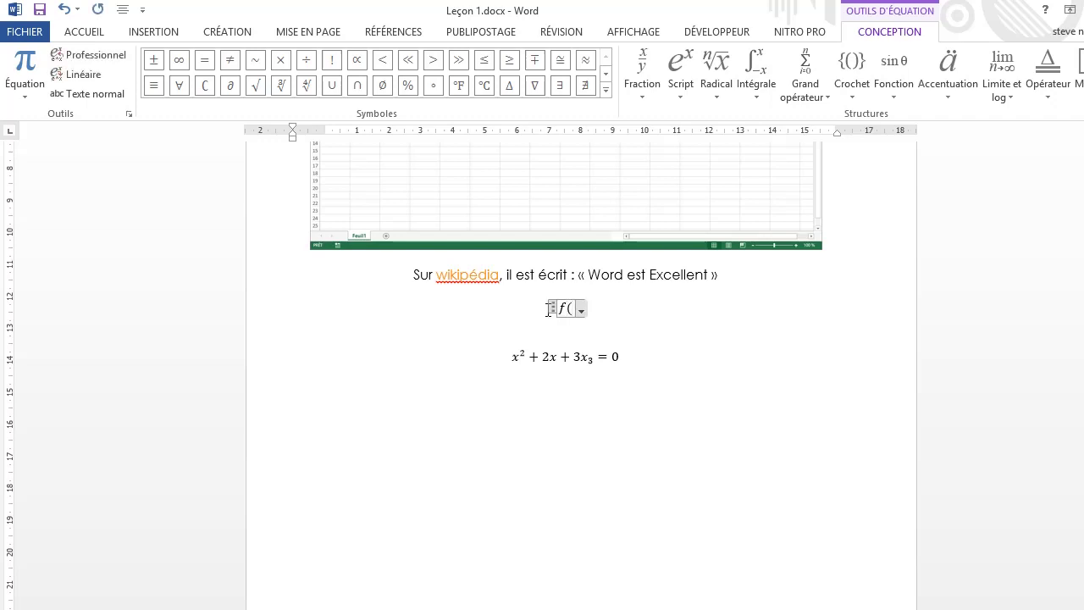
type("x) =")
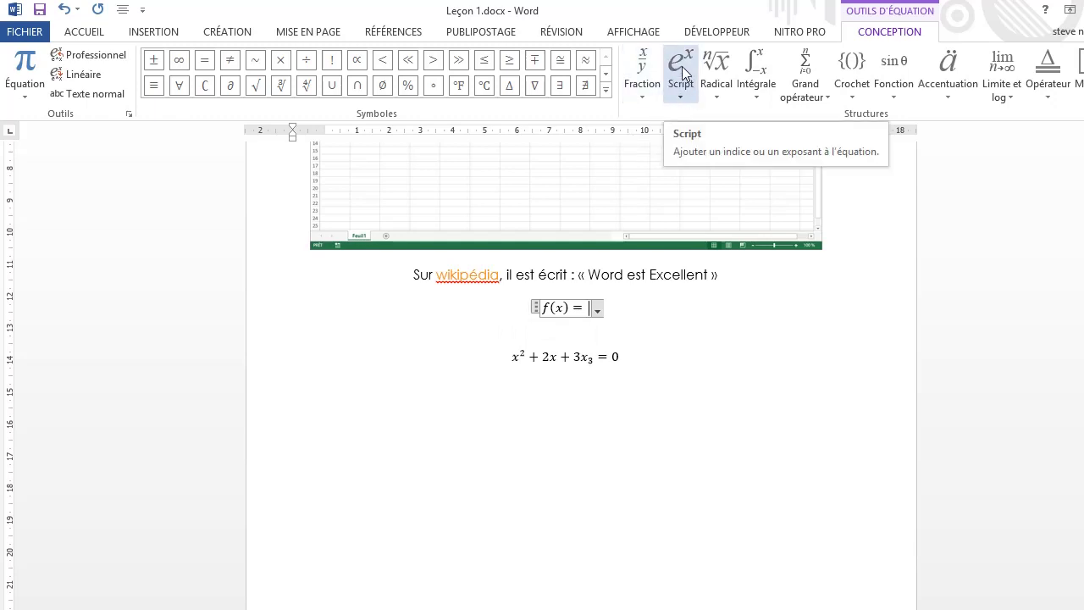
- Continue the f(x) equation with e raised to the exponent x, using a superscript structure, followed by a plus sign
left_click(683, 98)
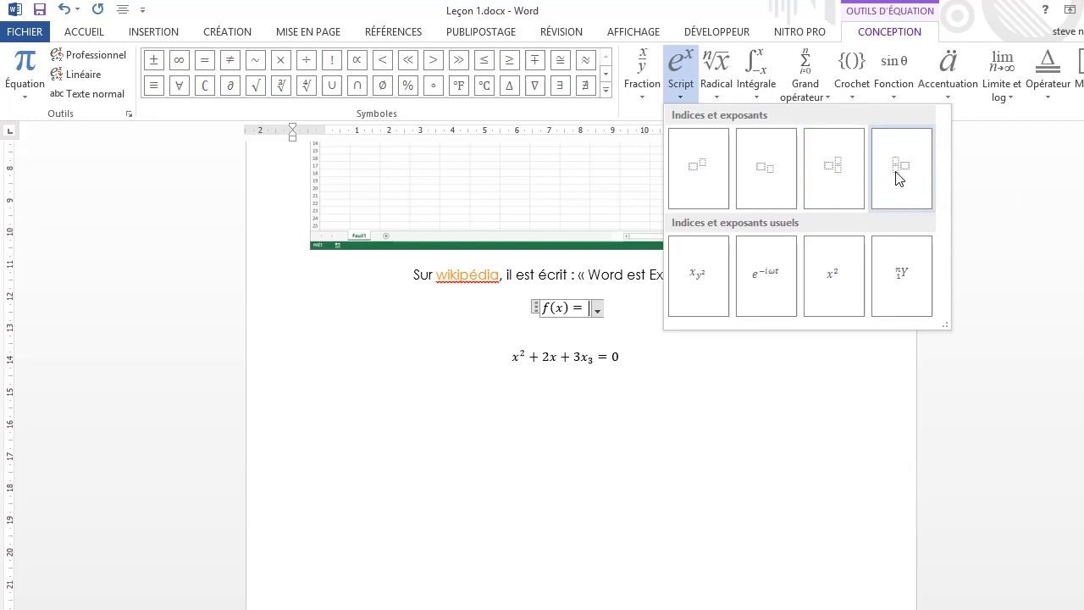
left_click(716, 198)
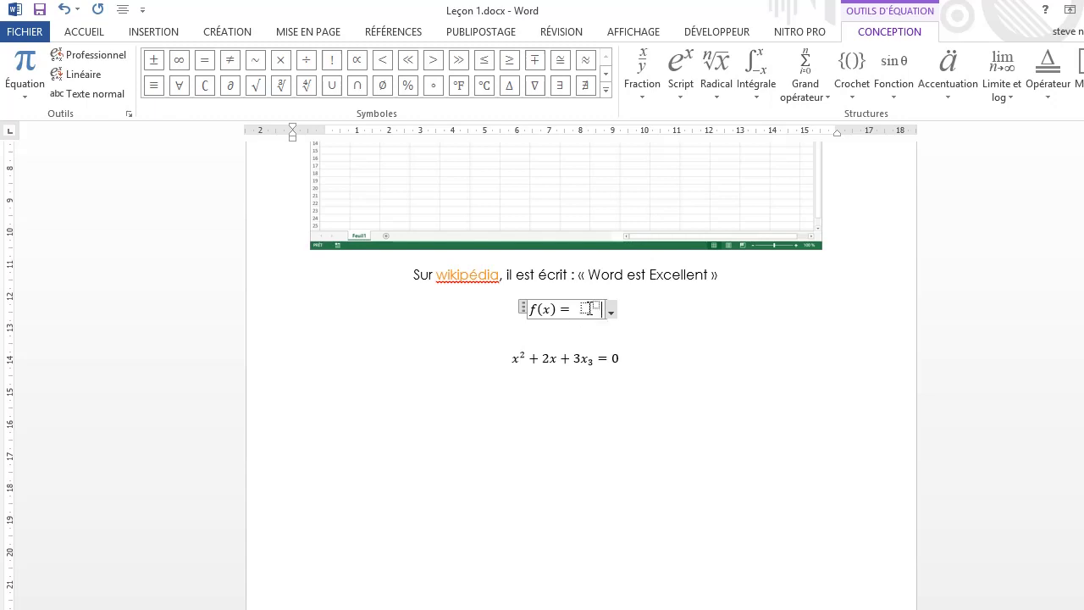
left_click(587, 309)
type("e")
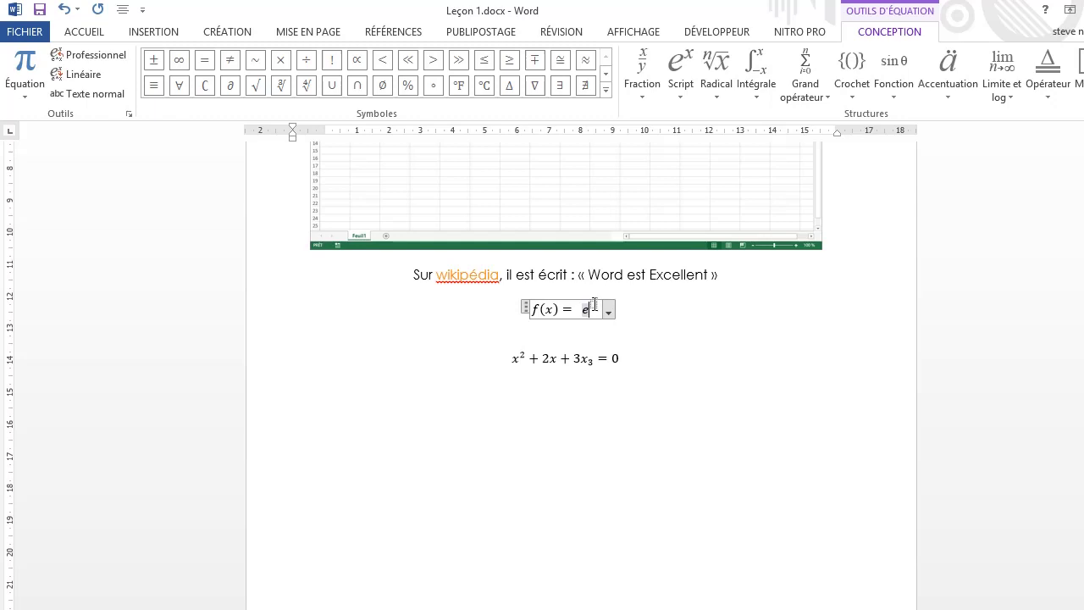
left_click(594, 304)
type("x")
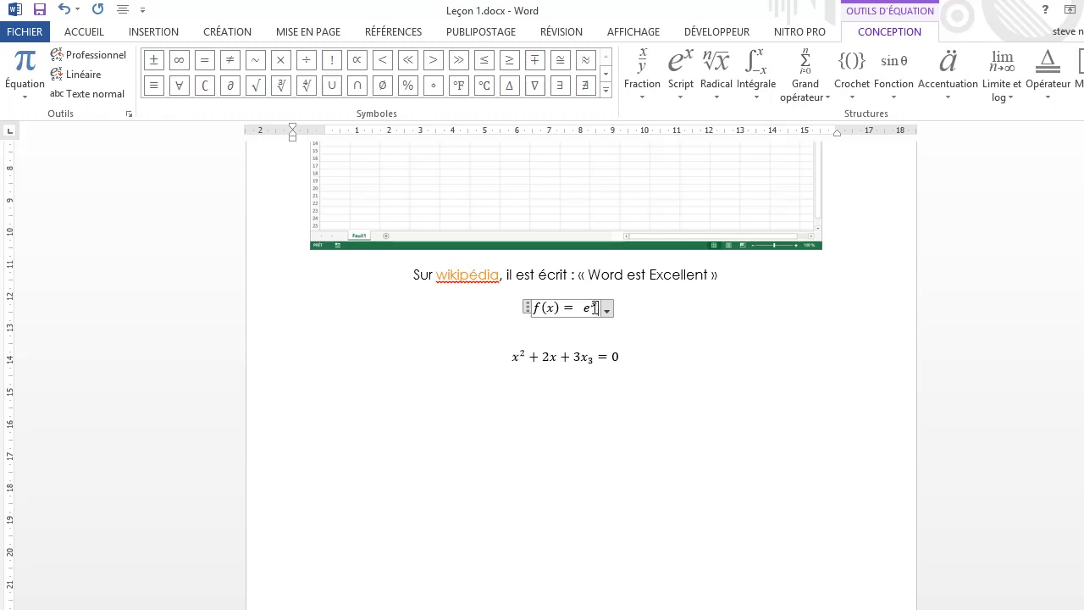
type("x")
key("Right")
type("+")
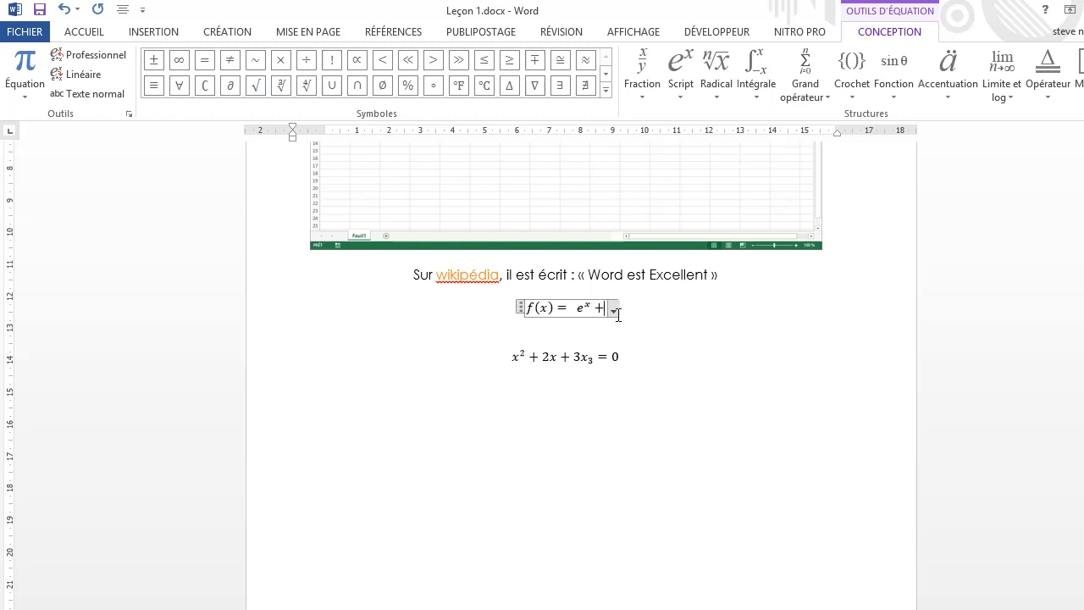